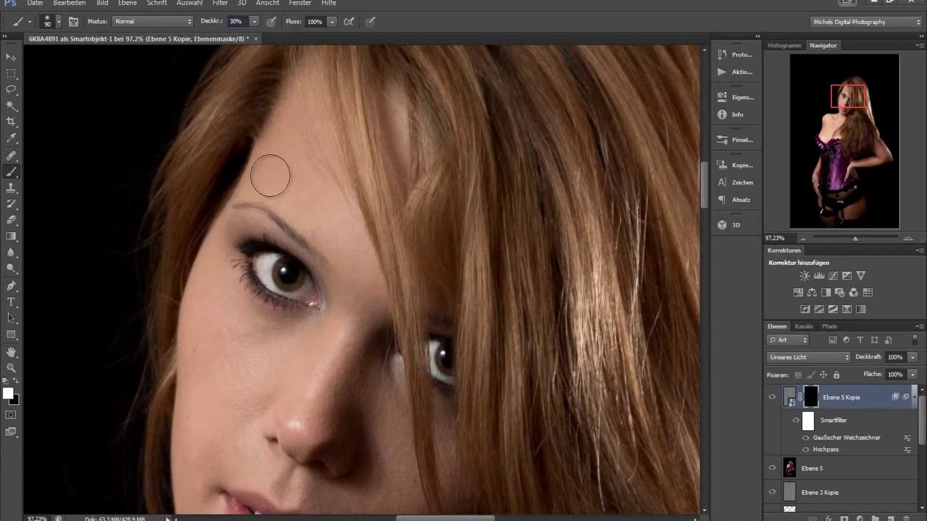
Hide the Ebene 5 Kopie skin-smoothing layer to compare the softened skin.
scroll(247, 455, down, 5)
scroll(265, 201, down, 5)
scroll(551, 418, down, 5)
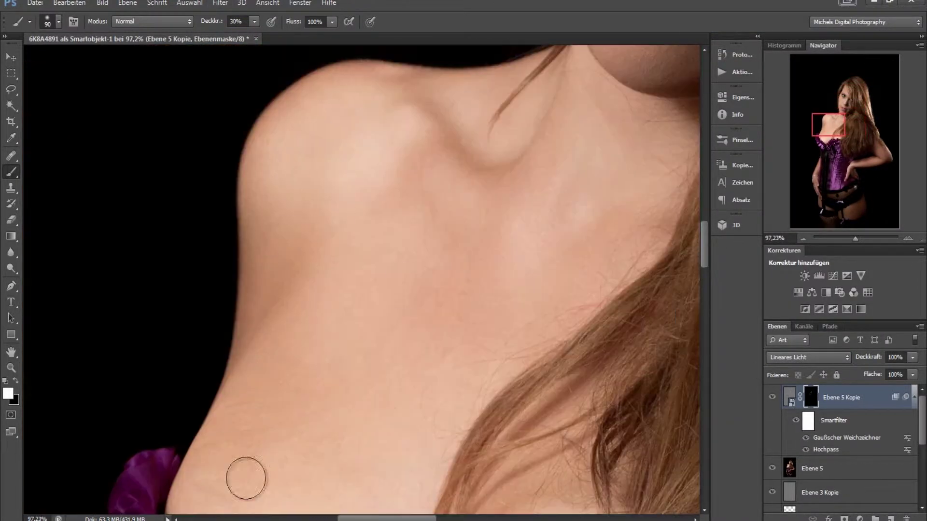
scroll(244, 478, down, 5)
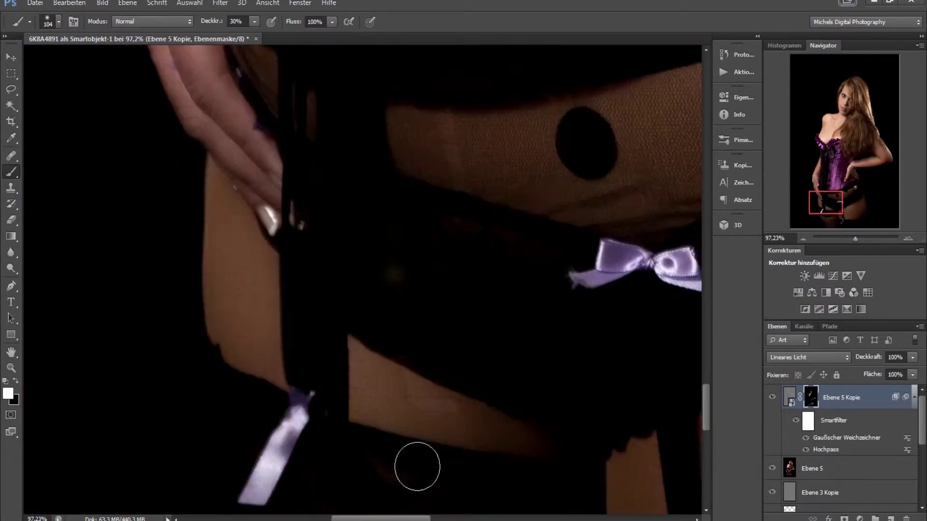
click(772, 397)
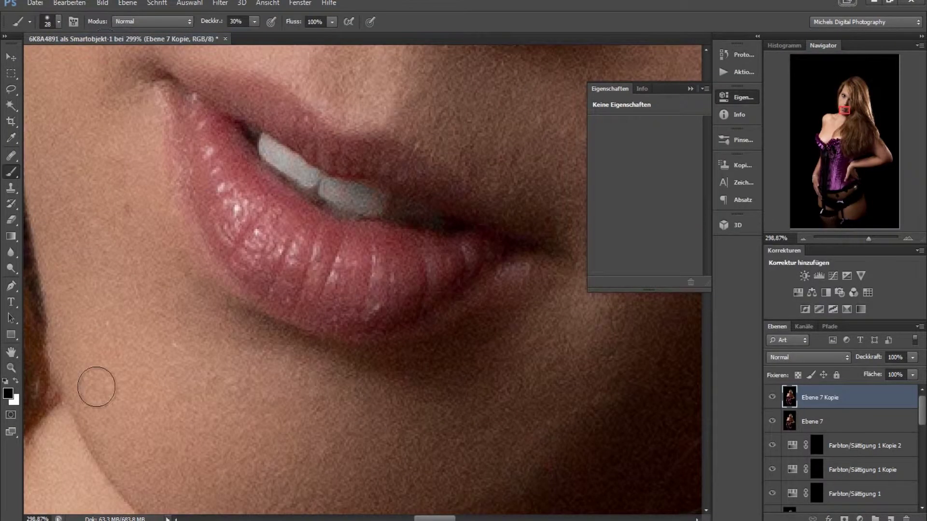
Paint over the lower lip outline and fill both lips in Quick Mask.
drag(187, 111, 525, 224)
drag(242, 123, 309, 257)
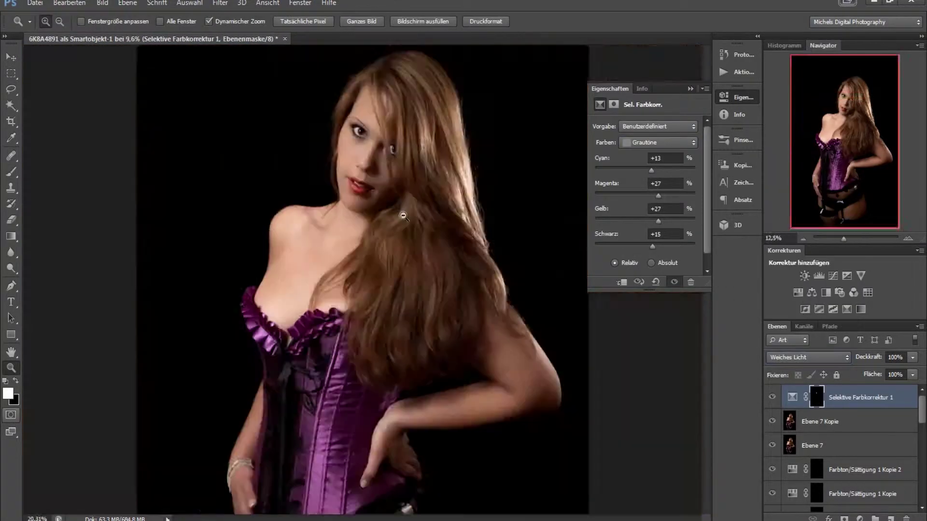
Switch to the brush to paint the Selective Color adjustment mask.
key(b)
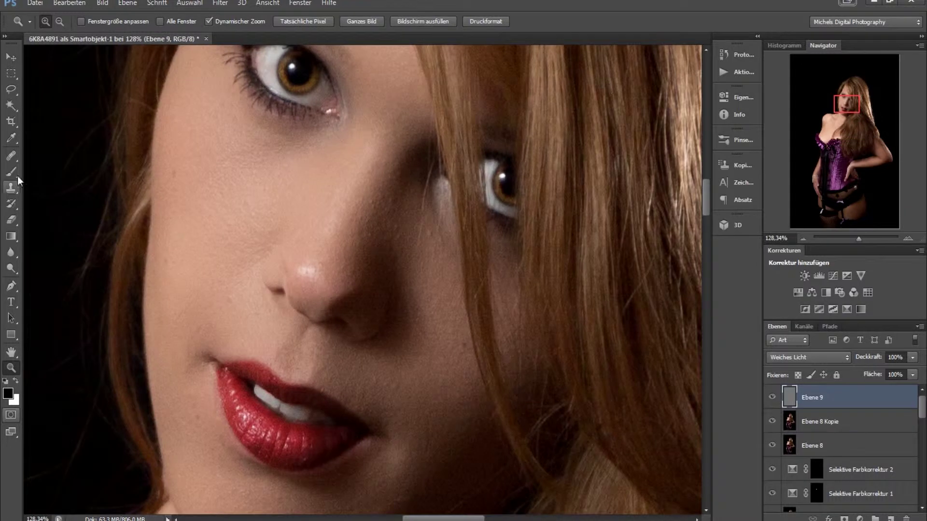
Burn the brows on Ebene 9 with a small black brush at 35% opacity.
click(11, 171)
right_click(241, 359)
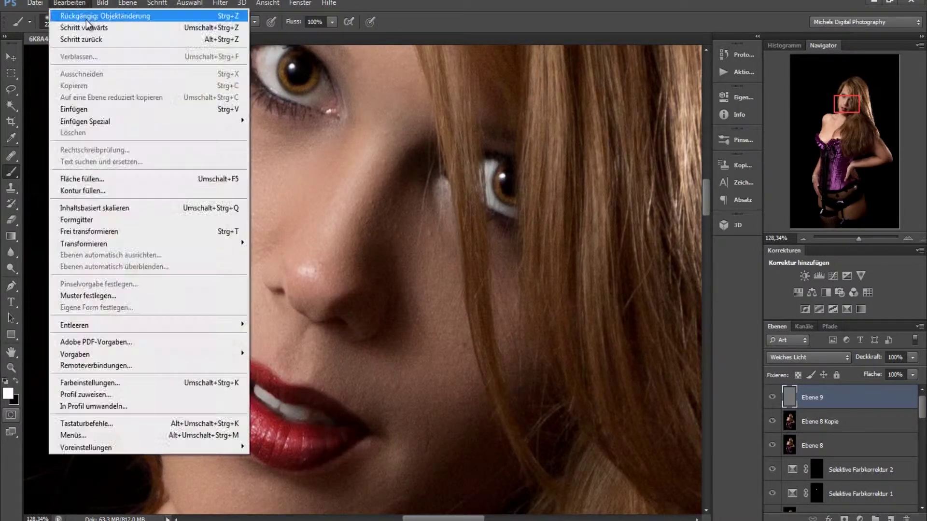
key(Return)
key(x)
right_click(287, 180)
key(Return)
scroll(281, 157, up, 3)
key(3)
key(5)
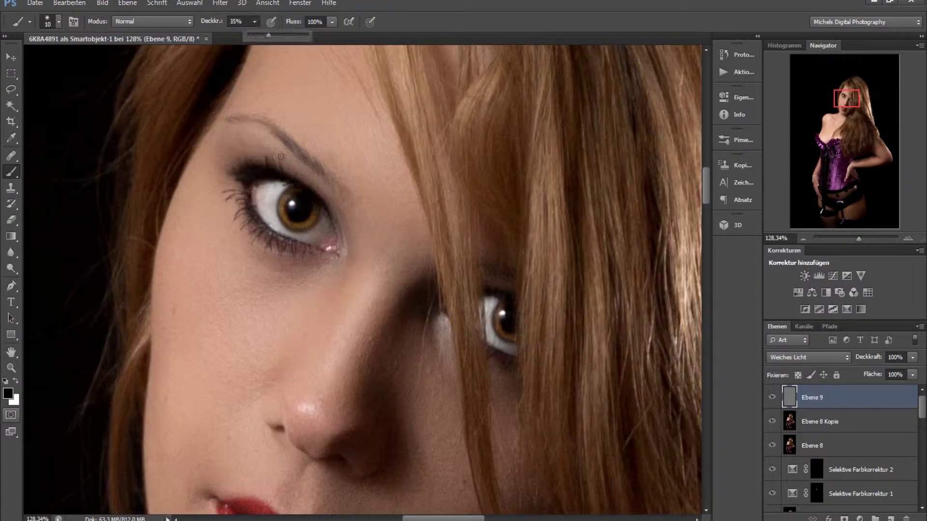
drag(706, 196, 707, 220)
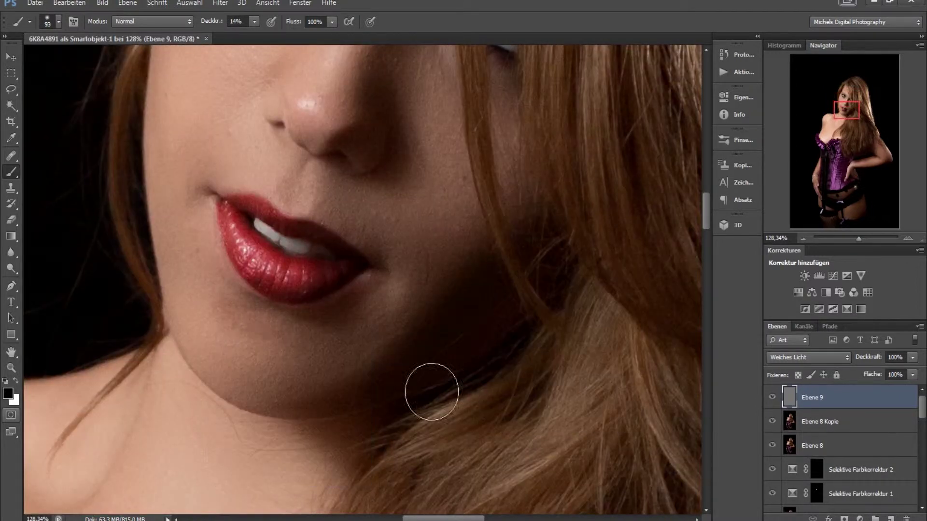
Show the dodge-and-burn layer again and paint the arm with a larger brush.
click(772, 397)
scroll(263, 203, up, 4)
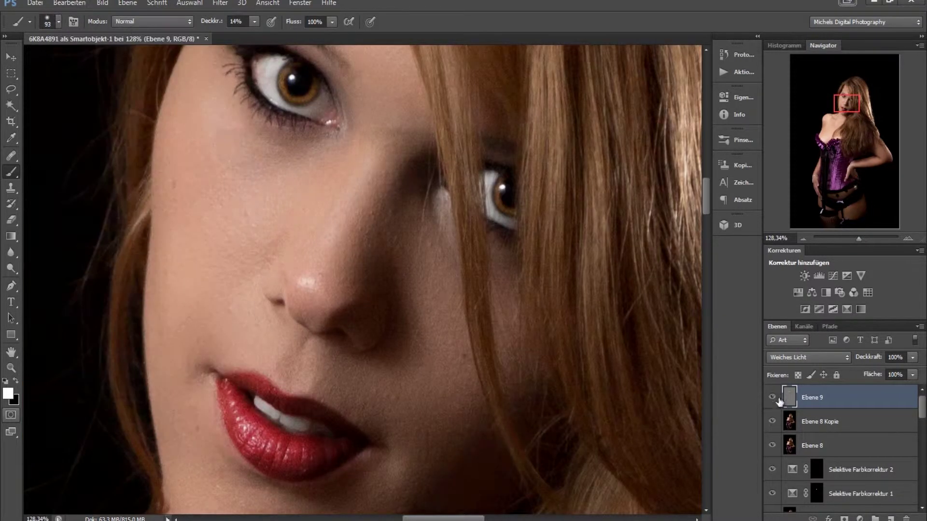
scroll(338, 289, down, 5)
scroll(469, 251, down, 5)
key(bracketright)
key(bracketright)
key(bracketright)
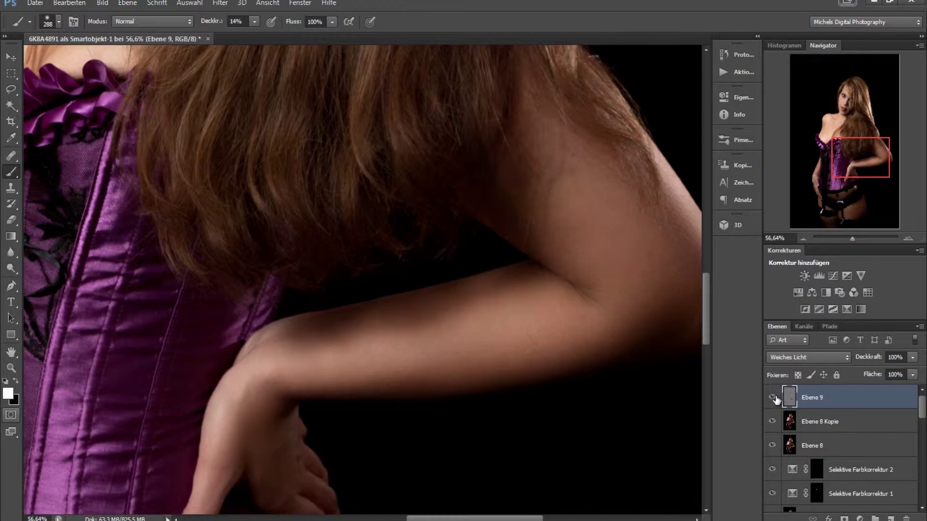
scroll(338, 289, down, 3)
right_click(246, 292)
key(Return)
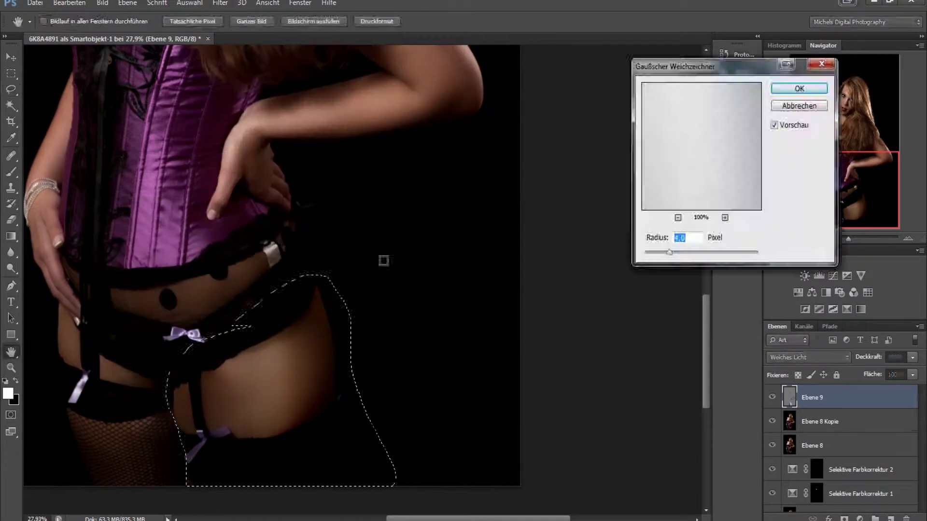
Dodge the chest with a 164 px white brush, stepping back the last stroke.
scroll(601, 384, up, 5)
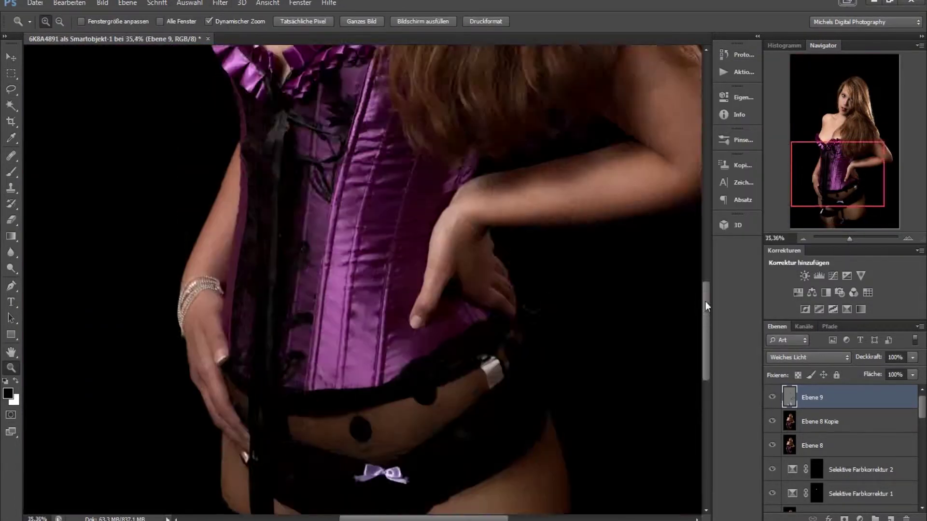
right_click(570, 280)
key(Return)
key(x)
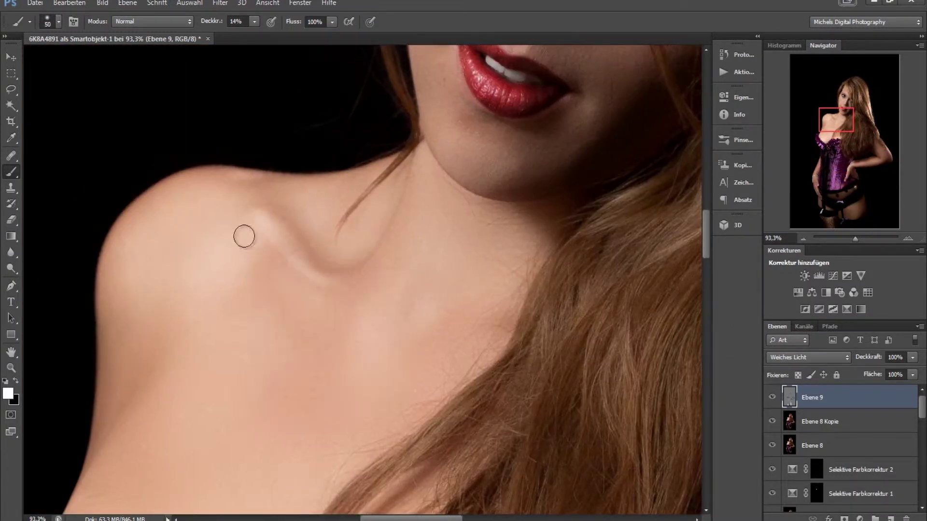
click(69, 3)
click(94, 40)
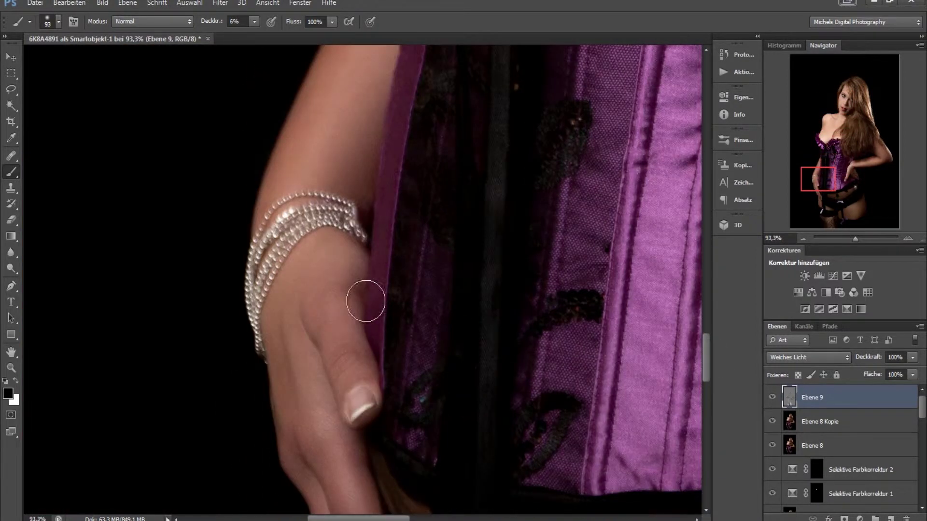
right_click(381, 345)
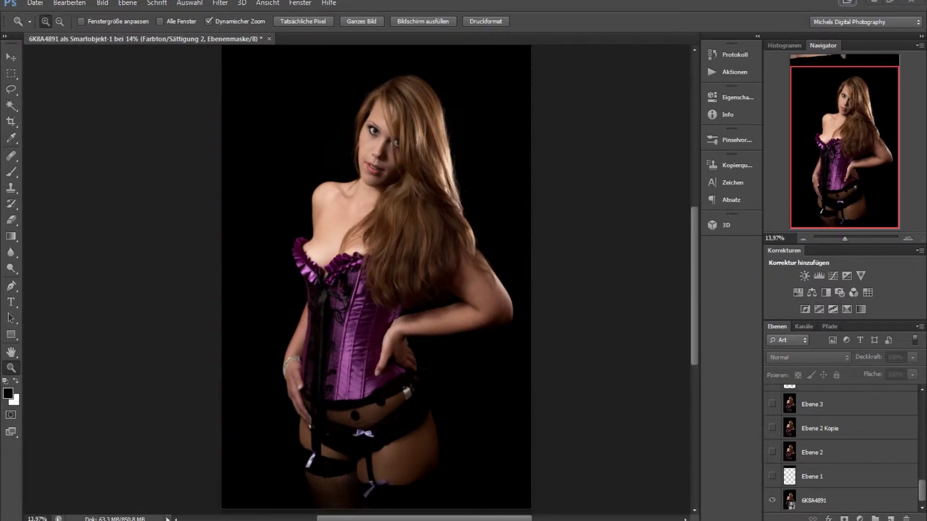
Show all retouching layers, zoom into the hair, and blur the hair selection.
alt+click(773, 500)
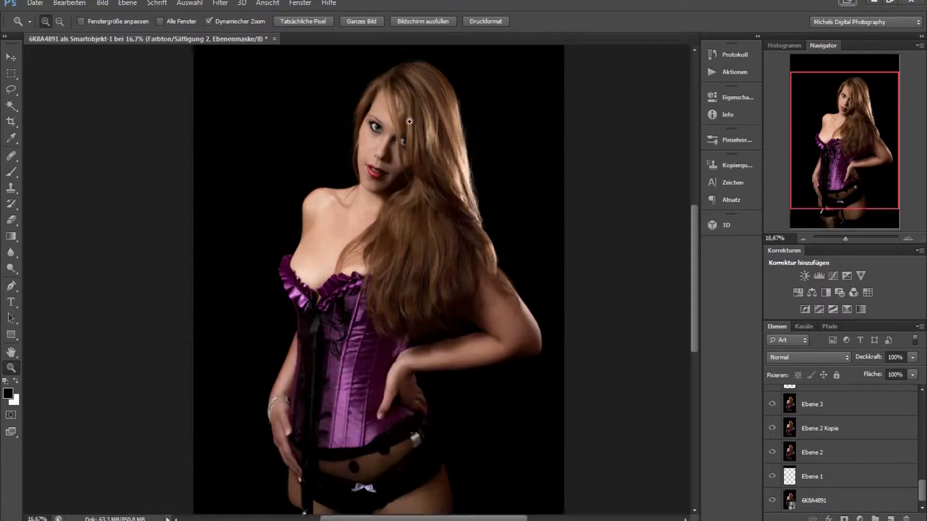
click(403, 73)
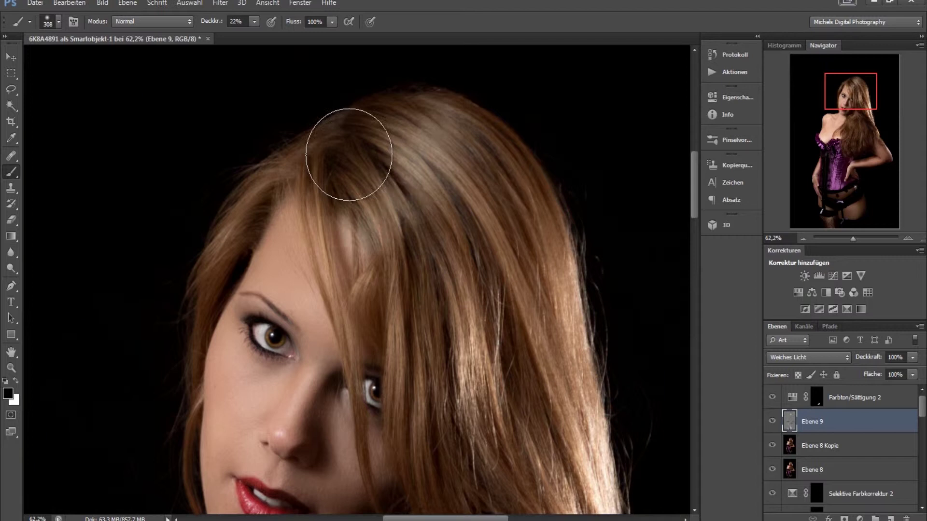
scroll(395, 254, down, 10)
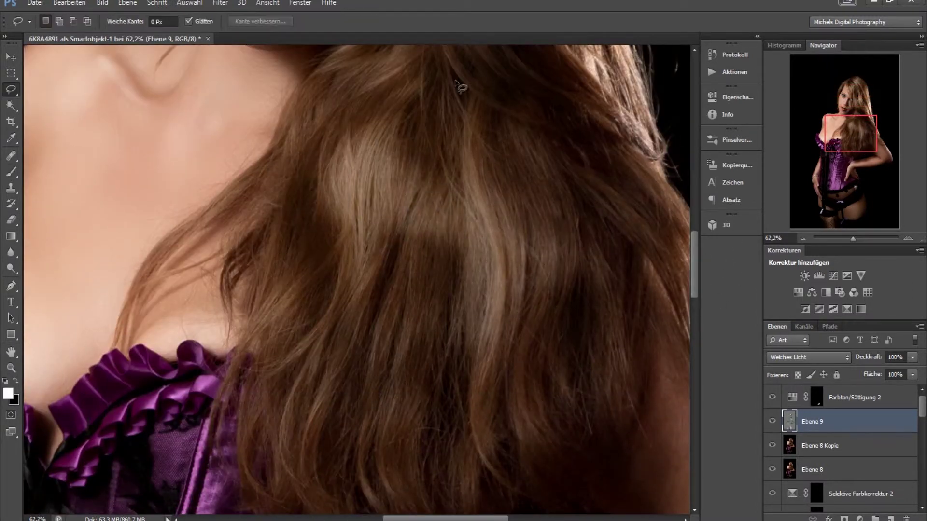
click(220, 3)
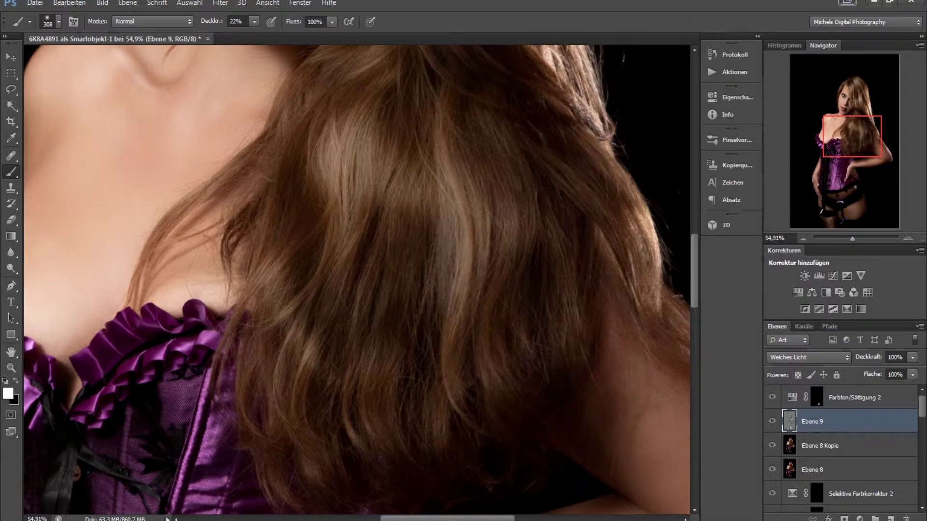
click(70, 3)
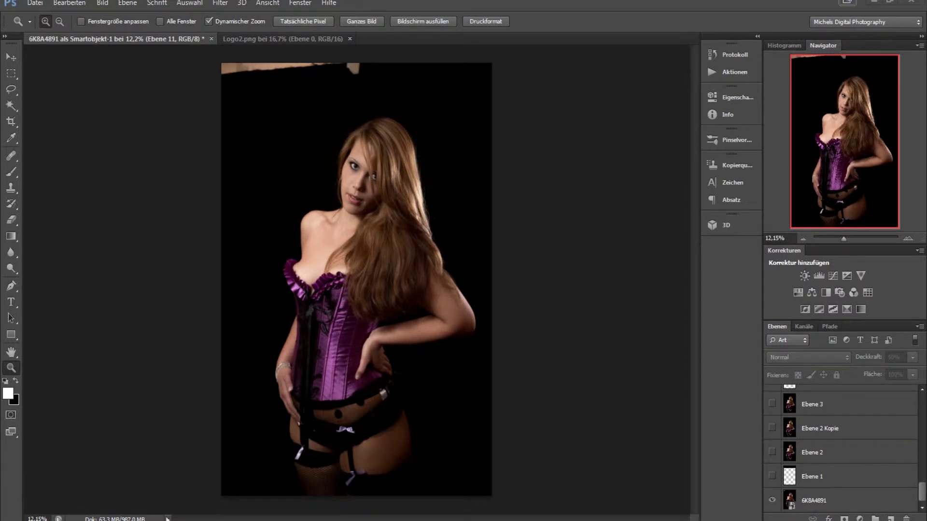
Make all retouching layers and the Ebene 10 logo visible again.
alt+click(773, 500)
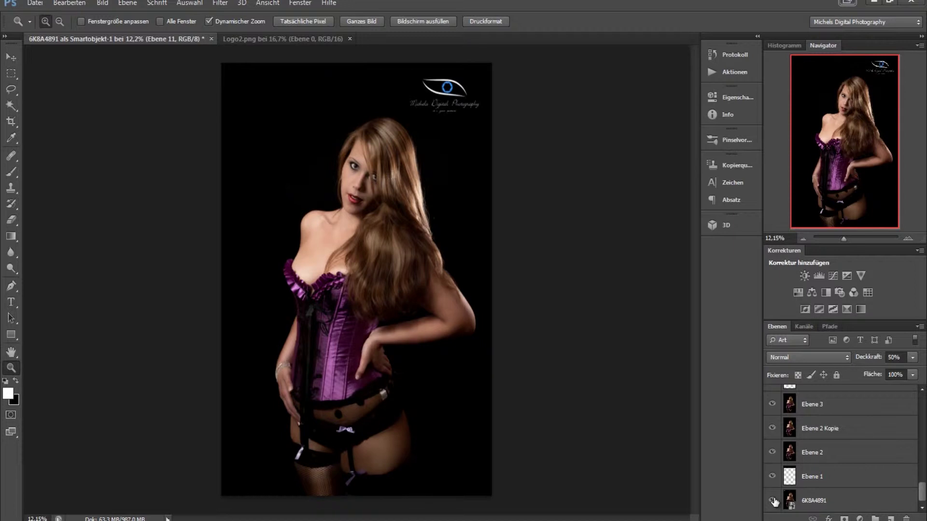